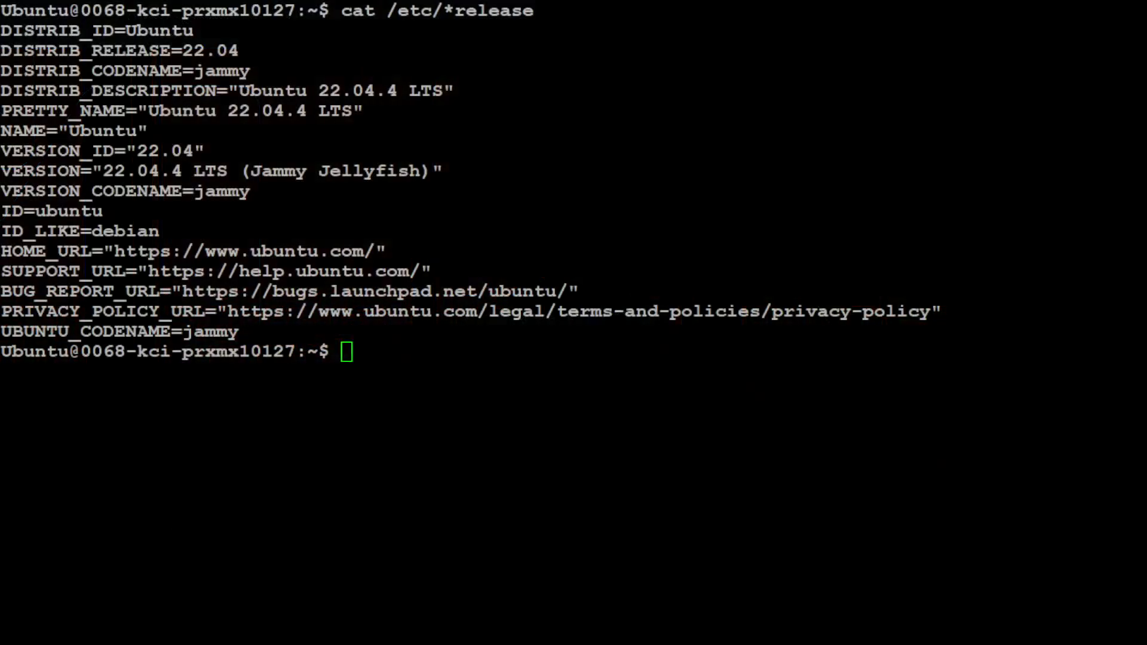
Step: Check the GPU status with nvidia-smi and the Conda setup with conda info, and clear the terminal
{"action": "left_click", "coordinate": [555, 512]}
{"action": "key", "text": "Up"}
{"action": "key", "text": "Up"}
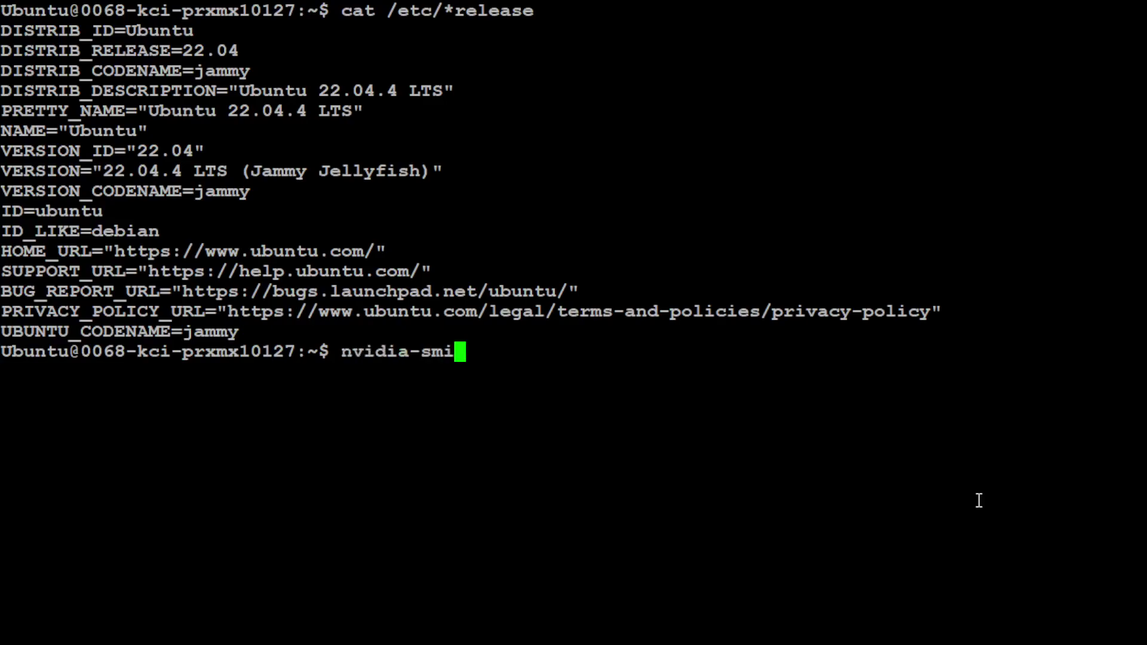
{"action": "key", "text": "Return"}
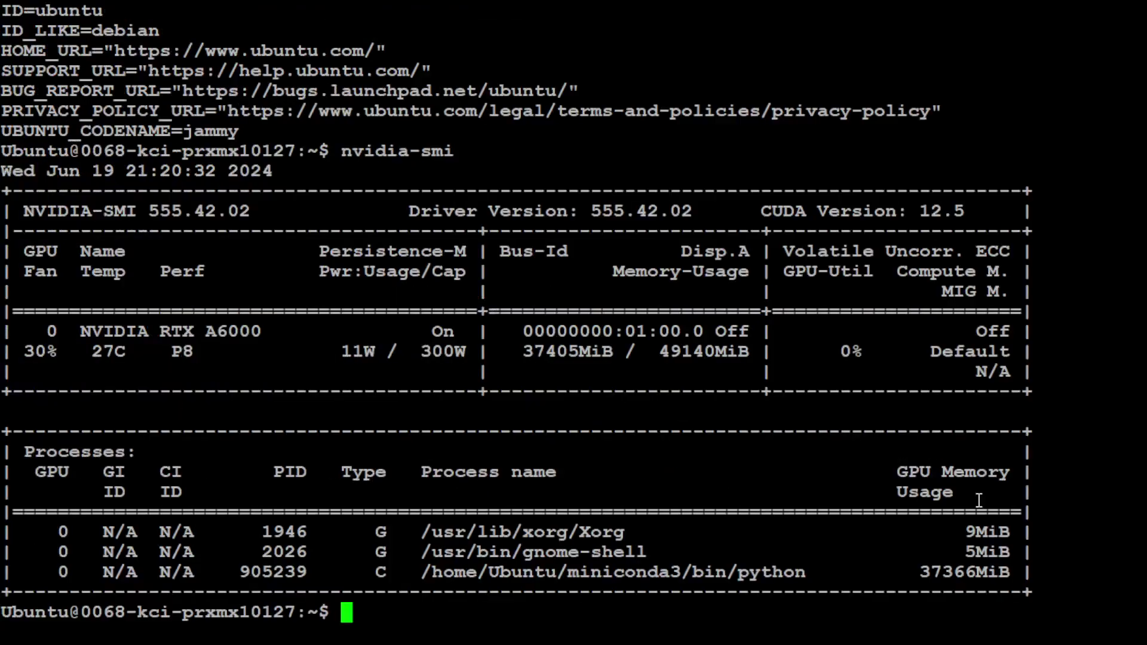
{"action": "type", "text": "conda info"}
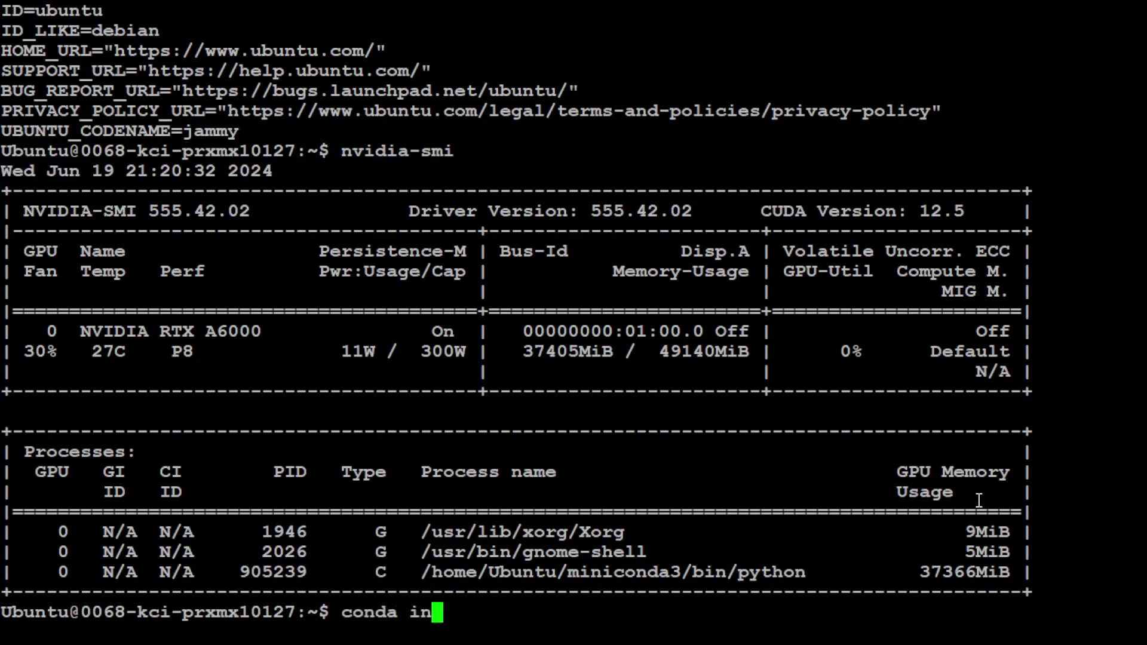
{"action": "key", "text": "Return"}
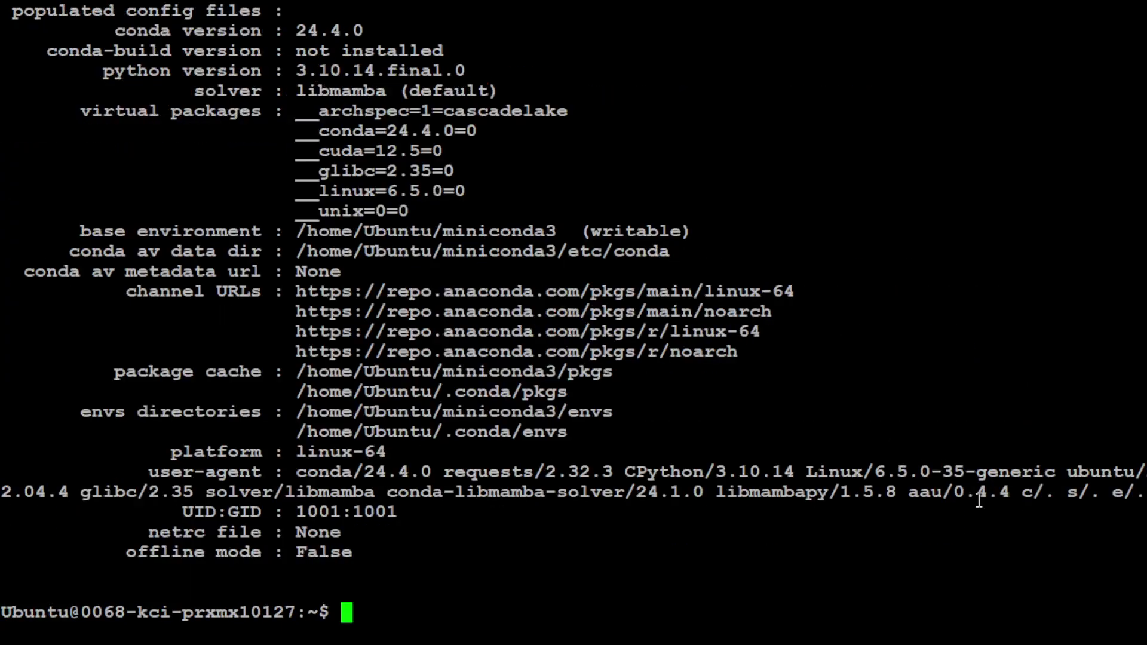
{"action": "type", "text": "clear"}
{"action": "key", "text": "Return"}
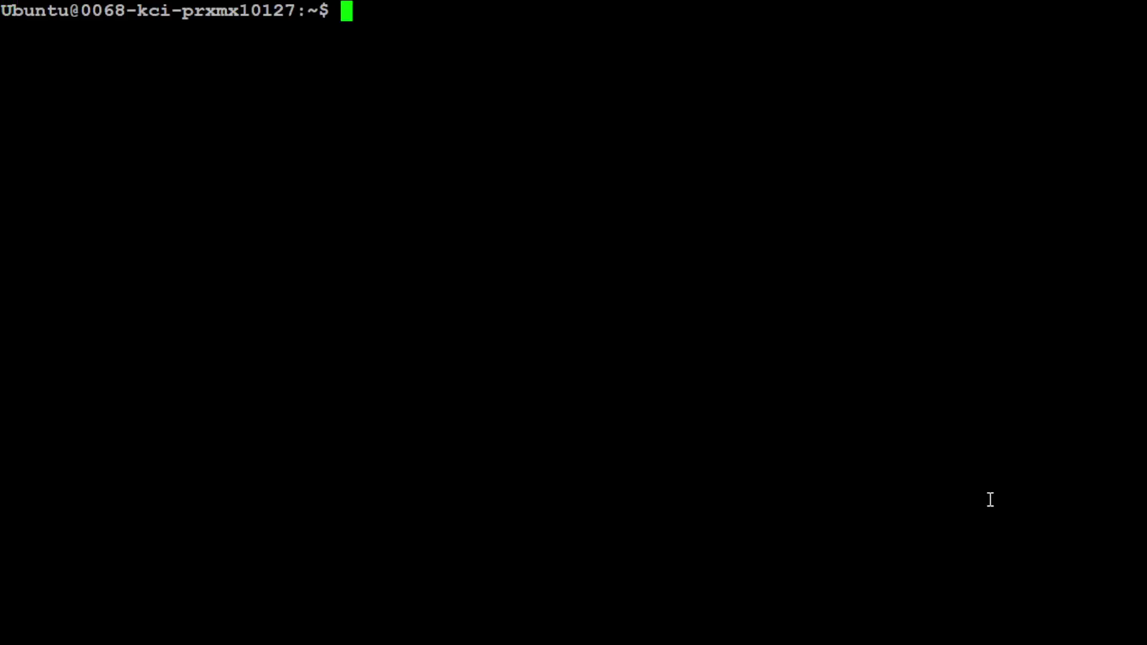
Step: Create and activate a Conda environment named r2r with Python 3.11, and clear the terminal
{"action": "right_click", "coordinate": [551, 141]}
{"action": "key", "text": "Return"}
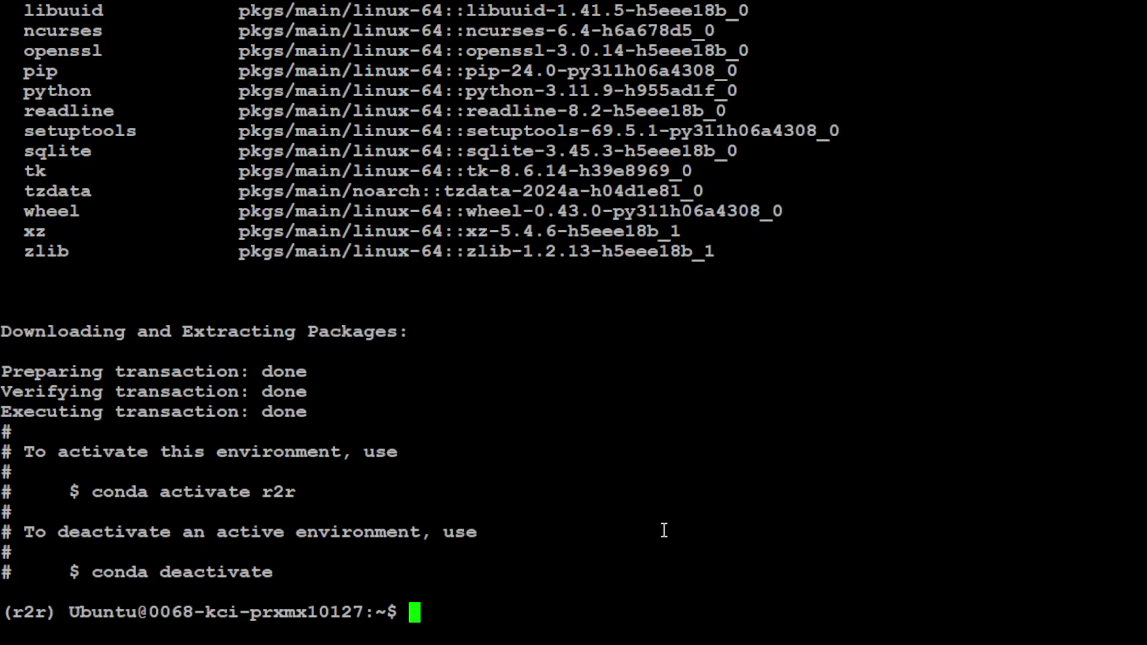
{"action": "type", "text": "clear"}
{"action": "key", "text": "Return"}
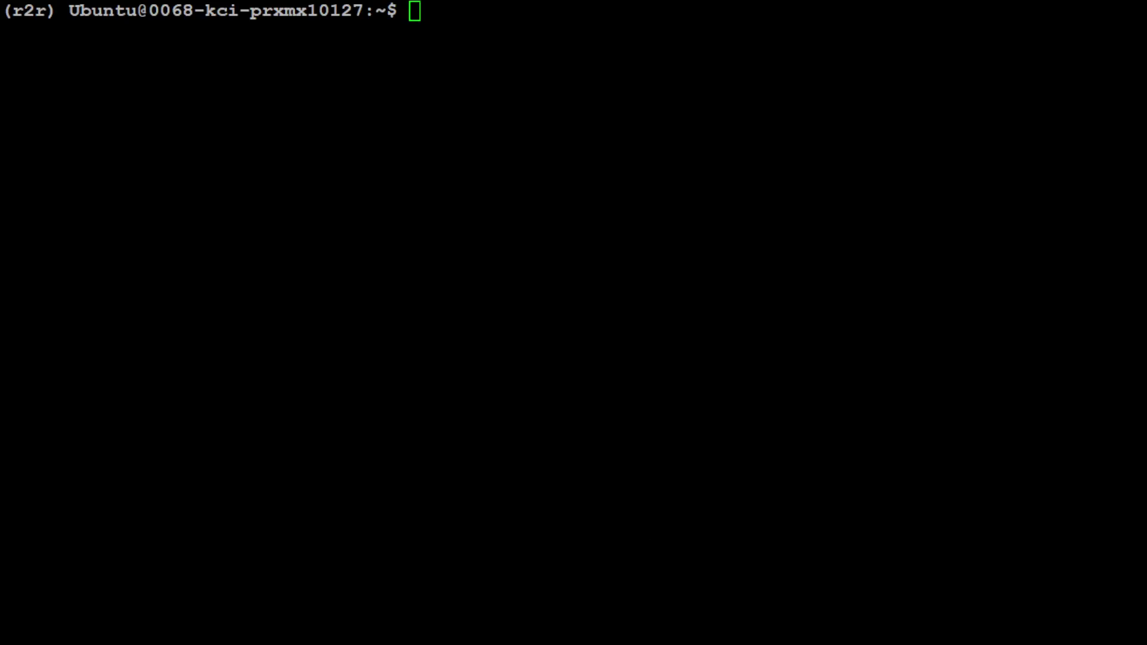
Step: Install R2R with all its optional dependencies by running pip install r2r[all]
{"action": "left_click", "coordinate": [747, 191]}
{"action": "right_click", "coordinate": [846, 187]}
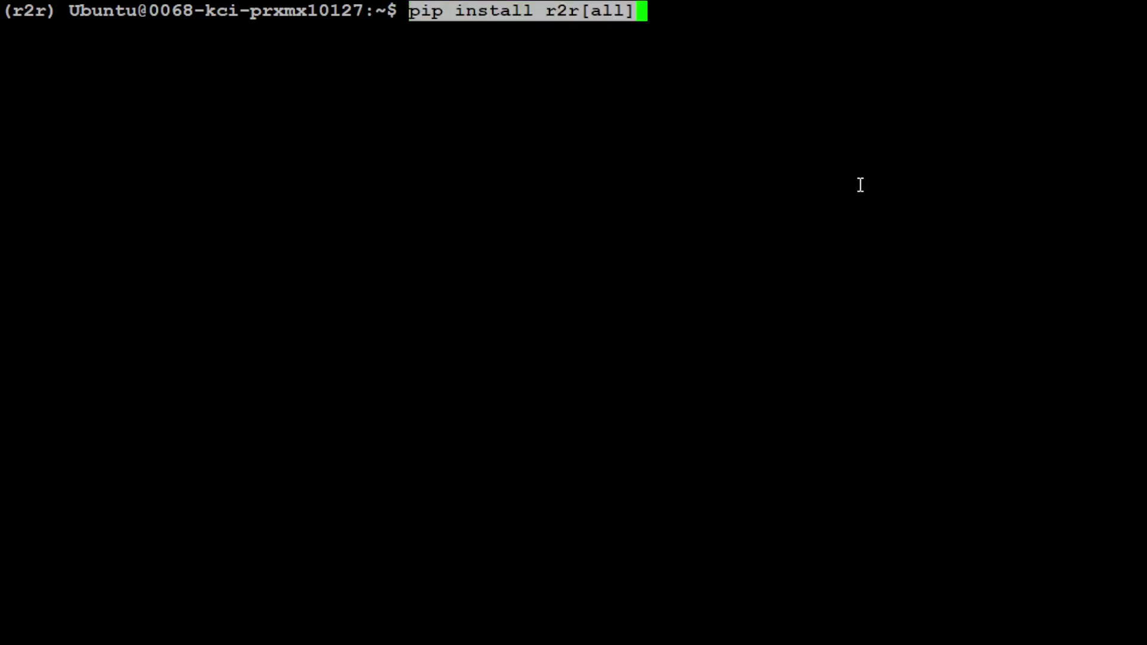
{"action": "key", "text": "Return"}
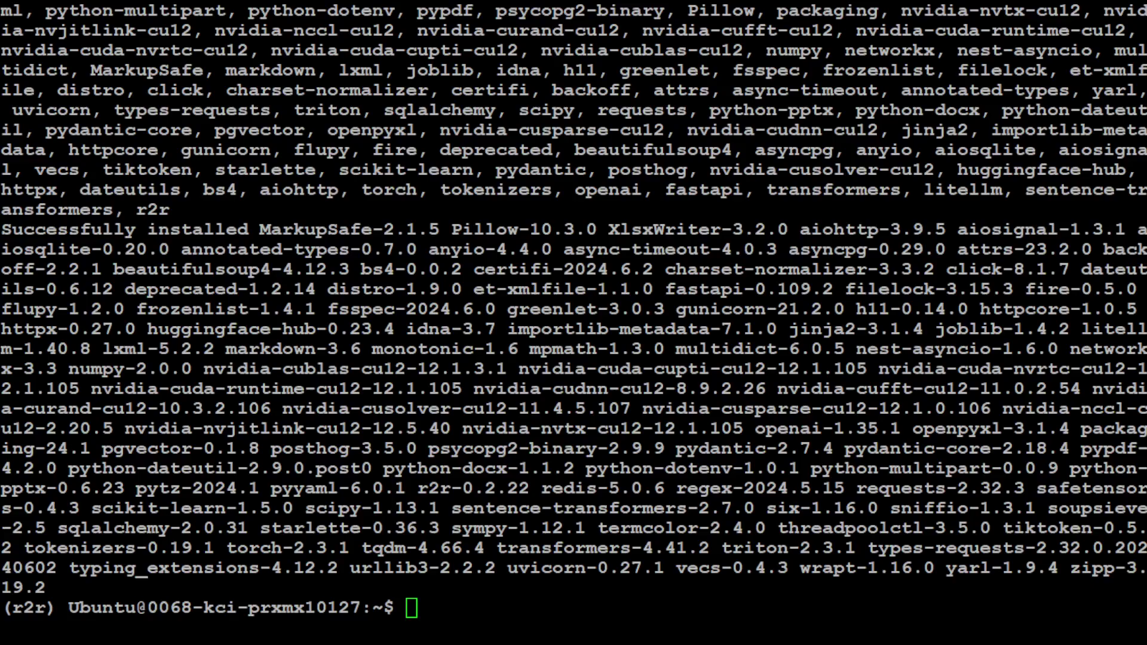
Step: Prepare an export command for the OPENAI_API_KEY environment variable with an empty pair of quotes for the key
{"action": "right_click", "coordinate": [514, 428]}
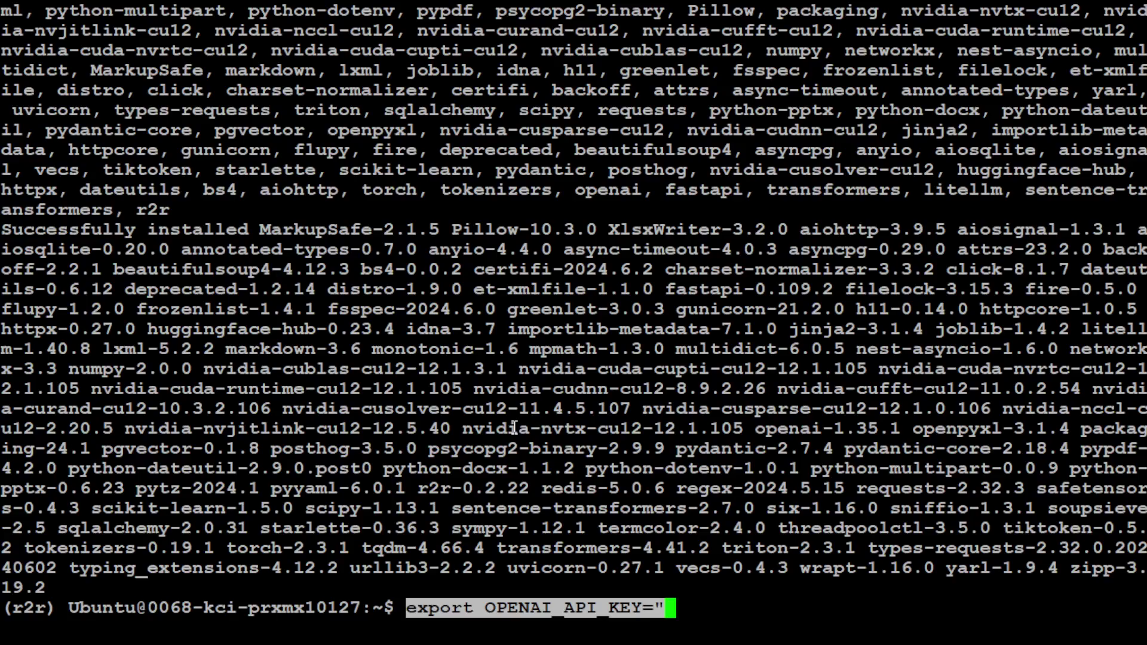
{"action": "type", "text": "\""}
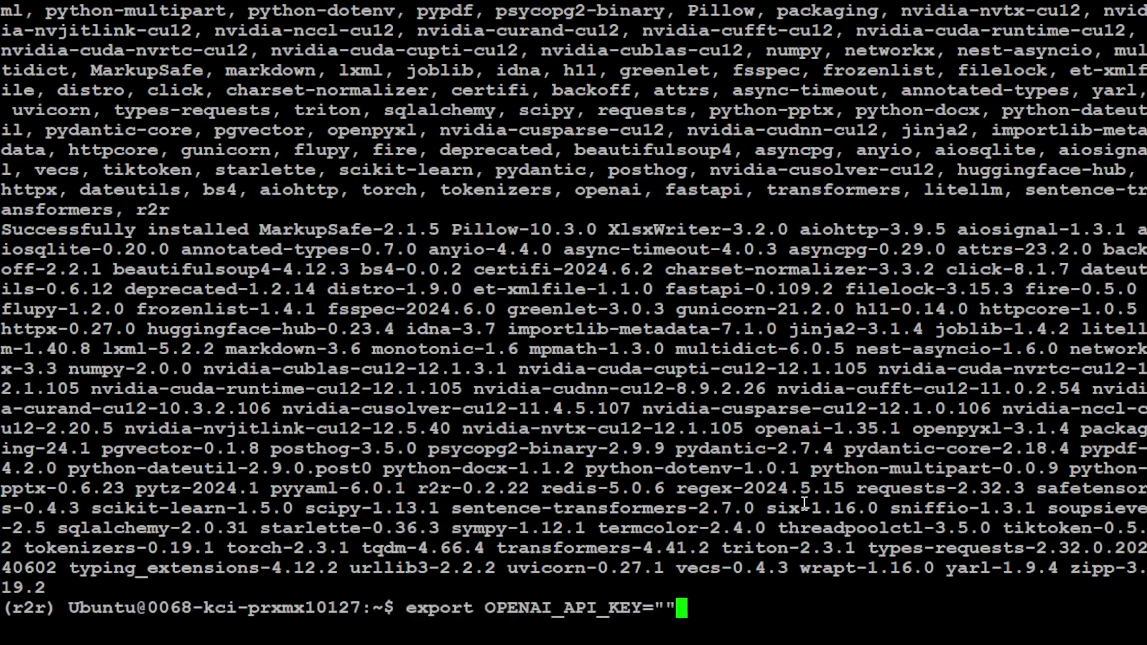
{"action": "key", "text": "Left"}
{"action": "key", "text": "Right"}
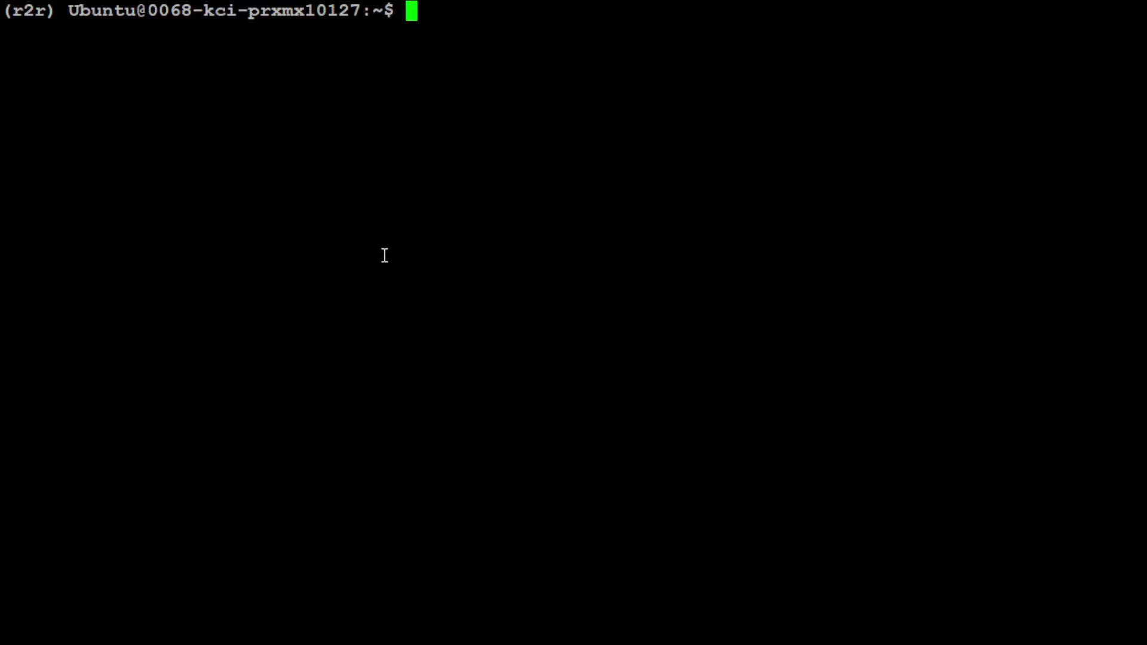
Step: Ingest the sample files with python3 -m r2r.examples.quickstart ingest_as_files, review the processed file types, and clear the terminal
{"action": "type", "text": "python3 -m r2r.examples.quickstart ingest_as_files"}
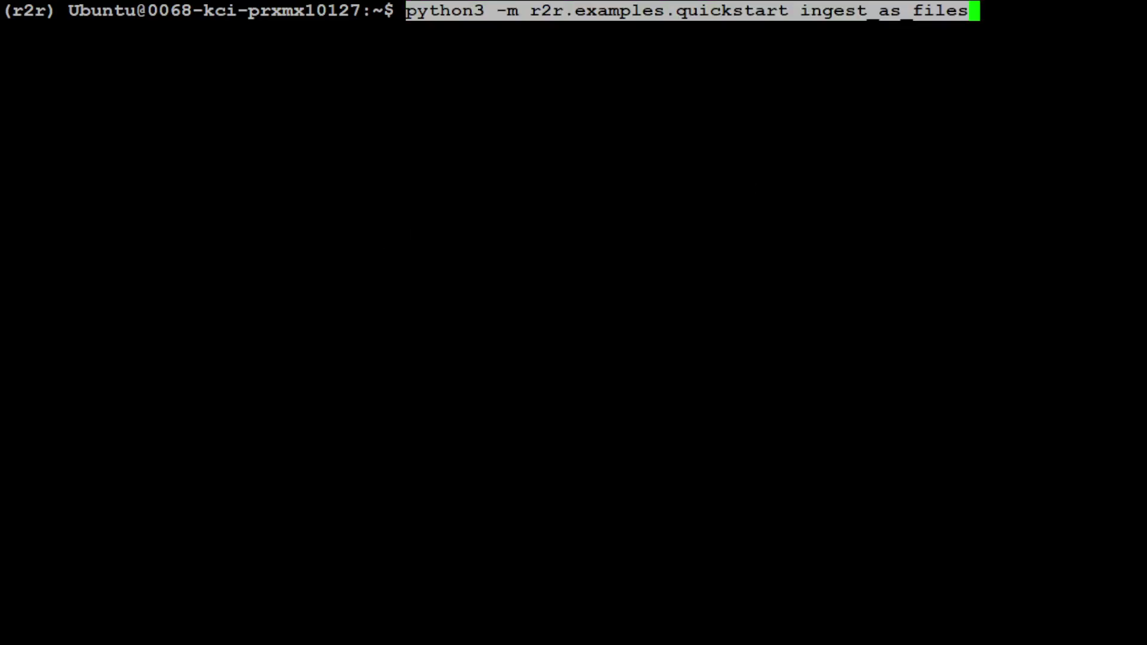
{"action": "key", "text": "Return"}
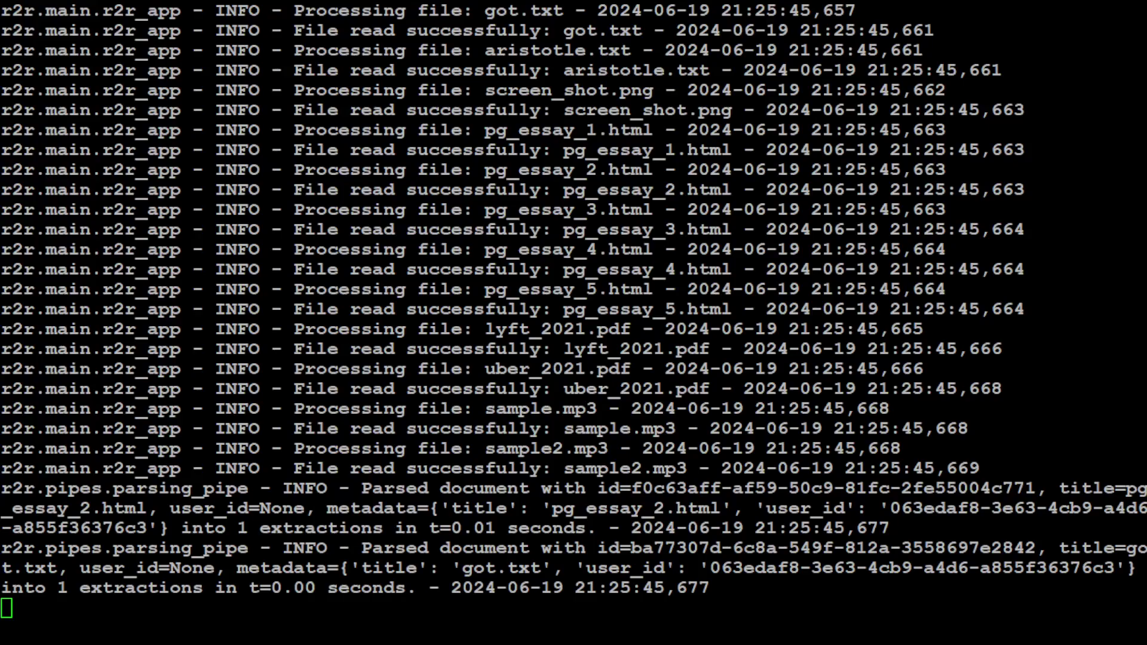
{"action": "double_click", "coordinate": [716, 149]}
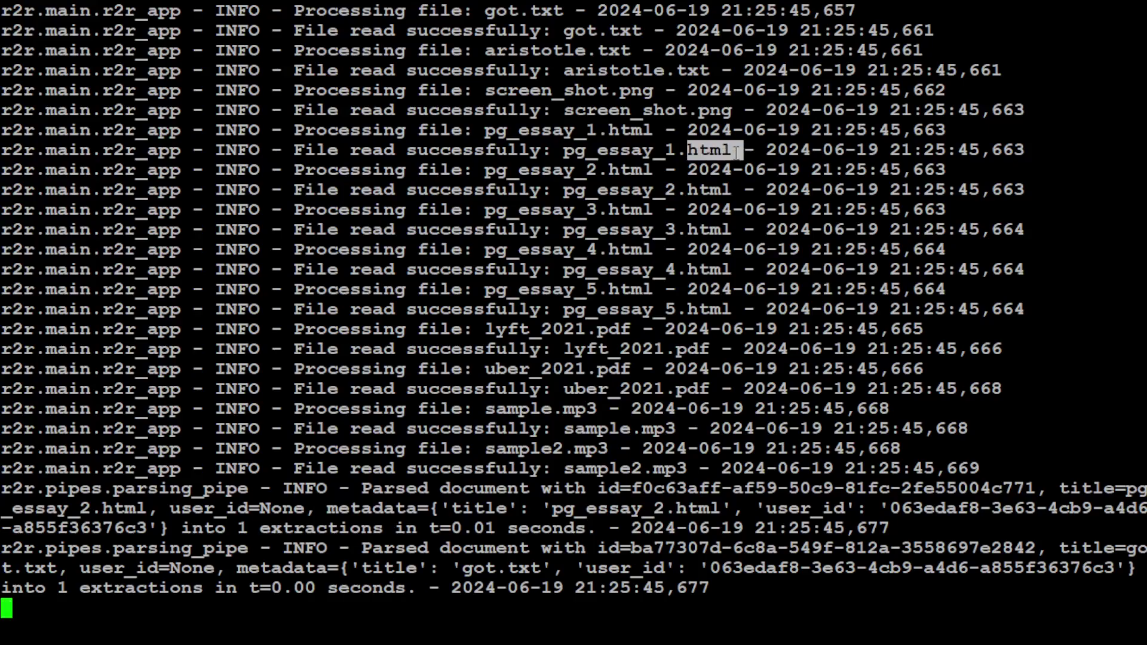
{"action": "double_click", "coordinate": [716, 109]}
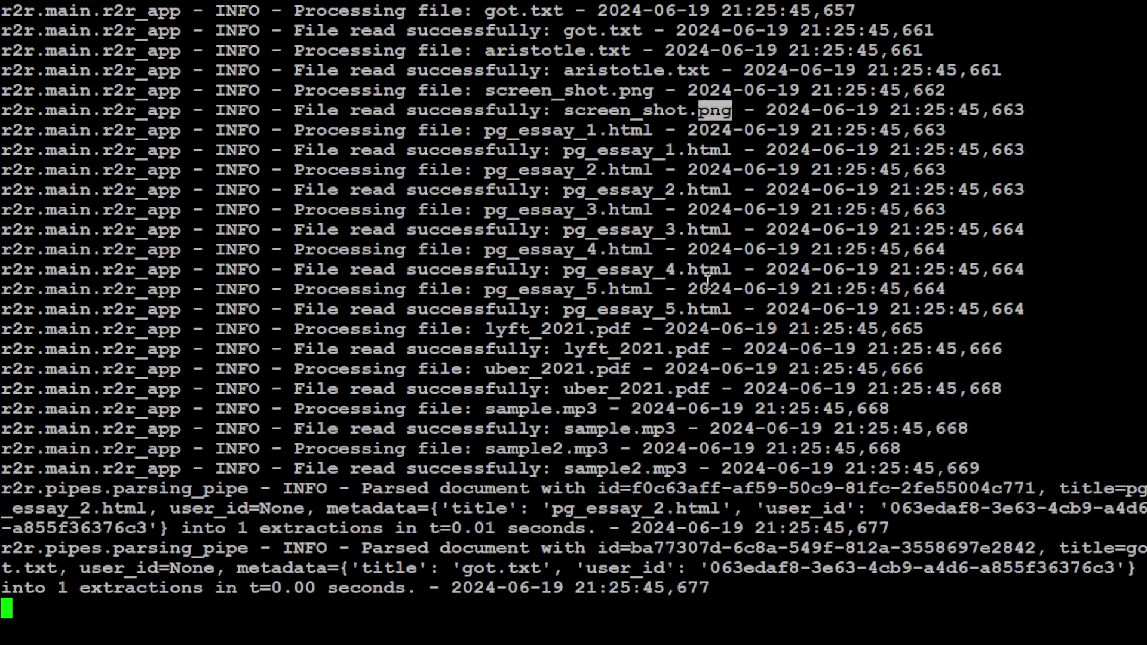
{"action": "left_click_drag", "start_coordinate": [689, 349], "coordinate": [710, 350]}
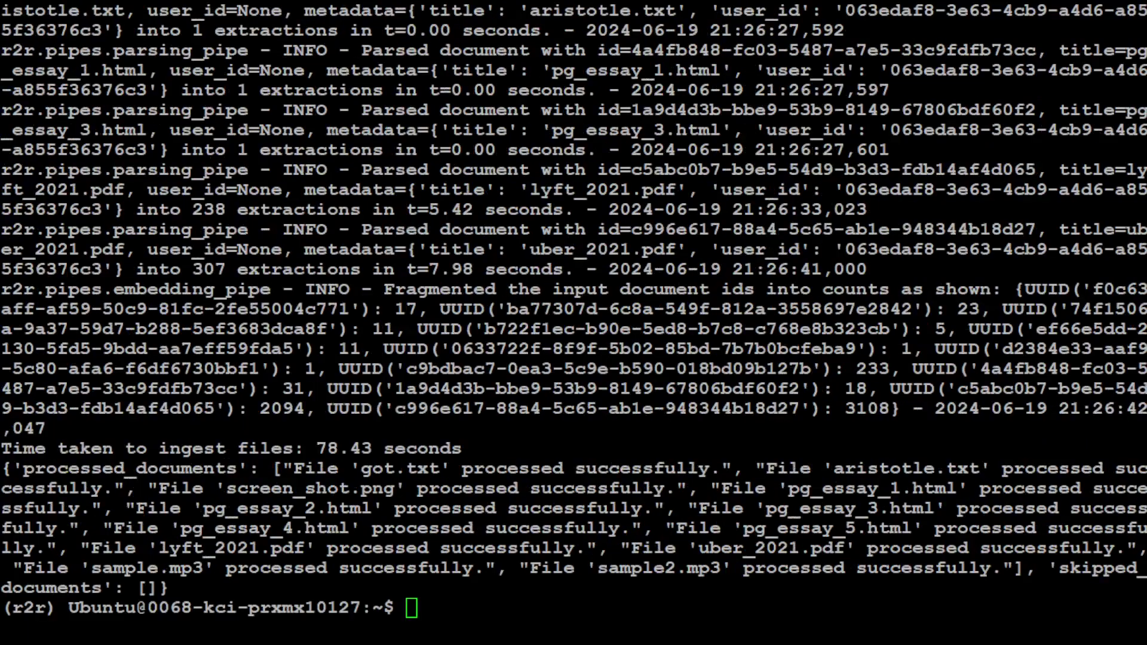
{"action": "left_click", "coordinate": [615, 340]}
{"action": "type", "text": "clear"}
{"action": "key", "text": "Return"}
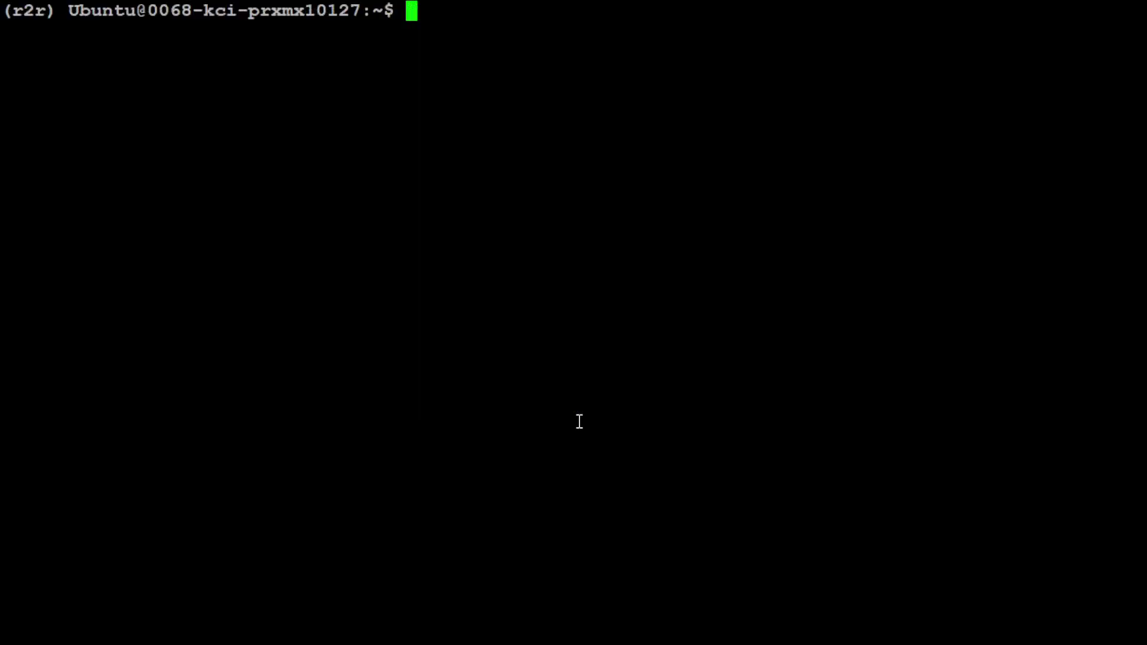
Step: List the ingested documents' metadata with python3 -m r2r.examples.quickstart documents_info, and clear the terminal
{"action": "type", "text": "python3 -m r2r.examples.quickstart documents_info"}
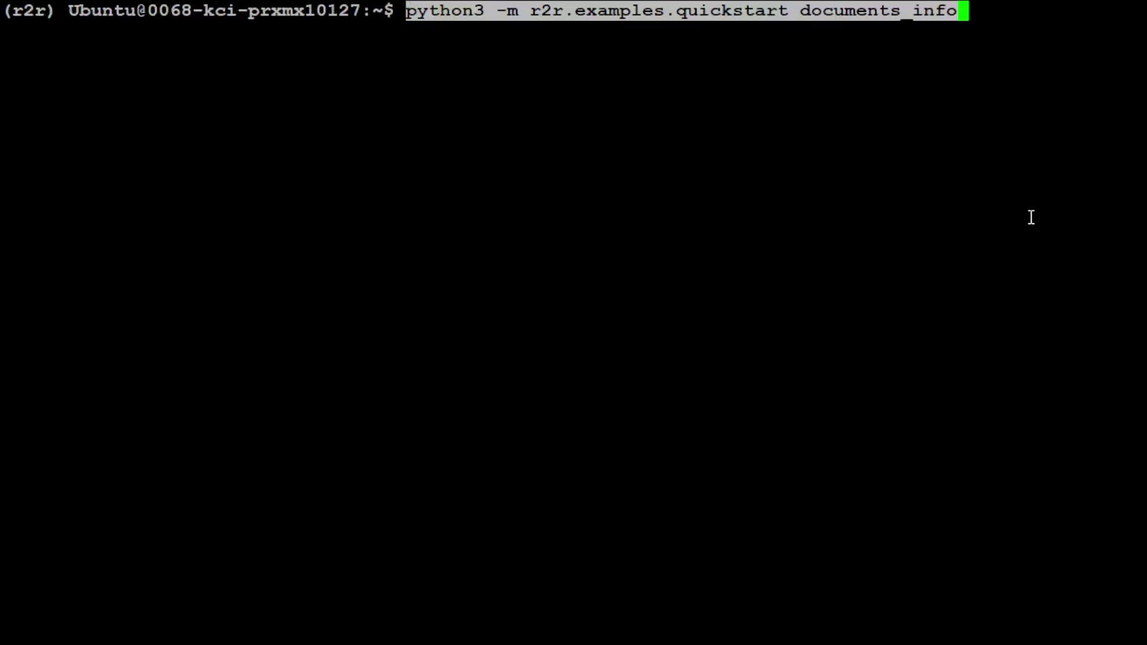
{"action": "key", "text": "Return"}
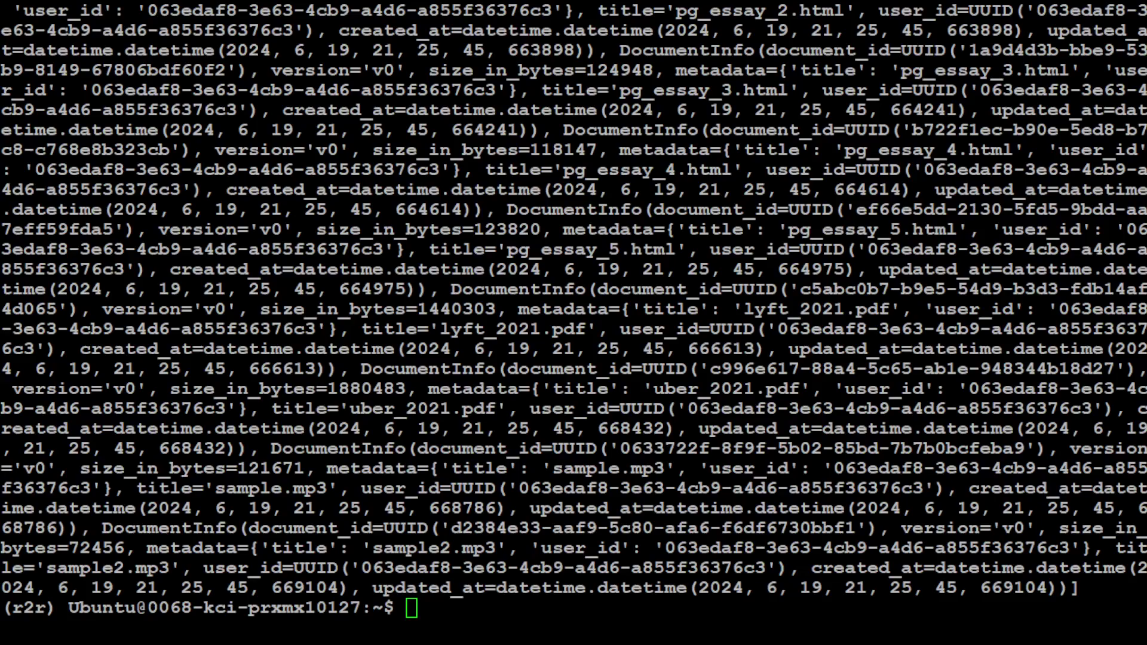
{"action": "left_click", "coordinate": [412, 368]}
{"action": "type", "text": "clear"}
{"action": "key", "text": "Return"}
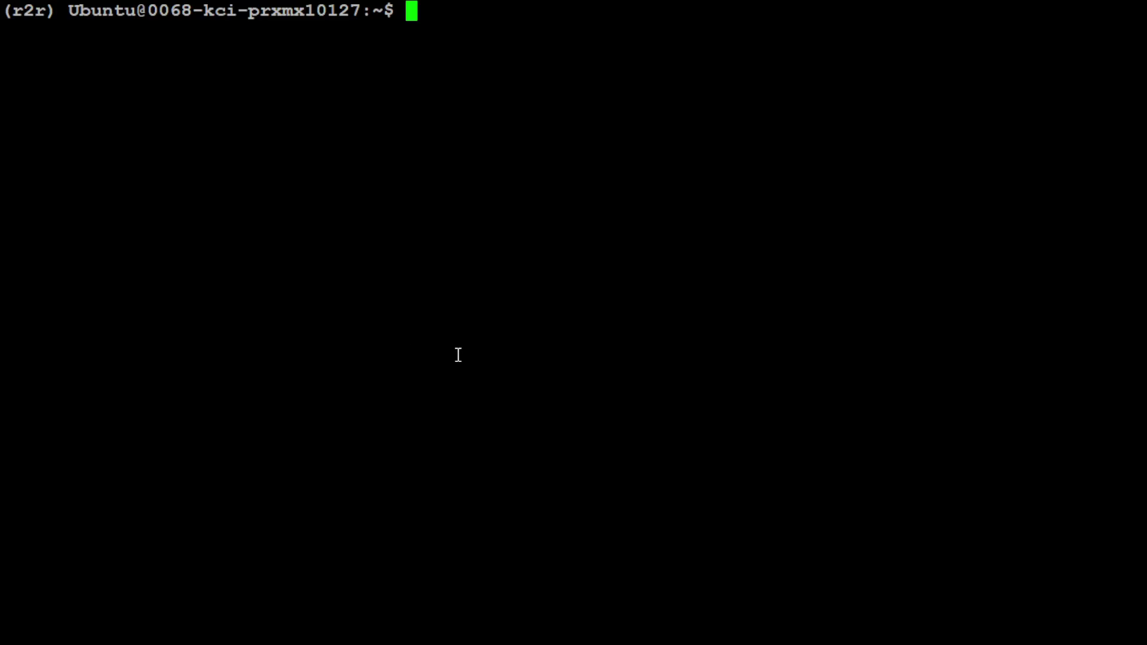
Step: Run the r2r.examples.quickstart search command with the query "Who was Aristotle?", inspect the last returned chunk, and clear the terminal
{"action": "type", "text": "python3 -m r2r.examples.quickstart search --query=\"Who was Aristotle?\""}
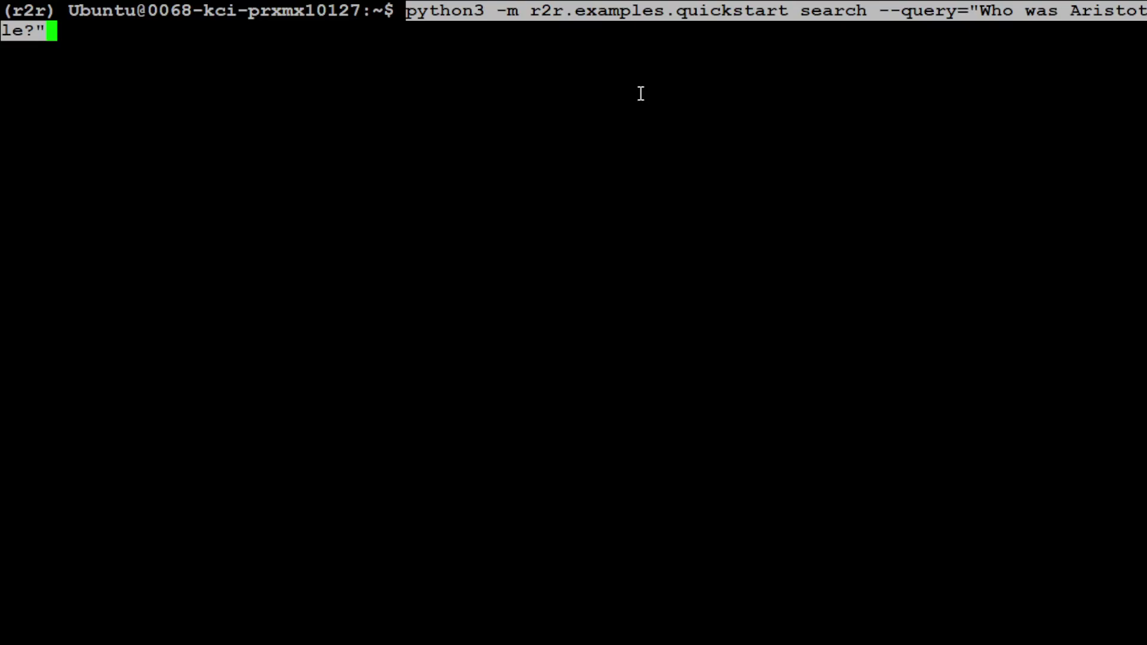
{"action": "key", "text": "Return"}
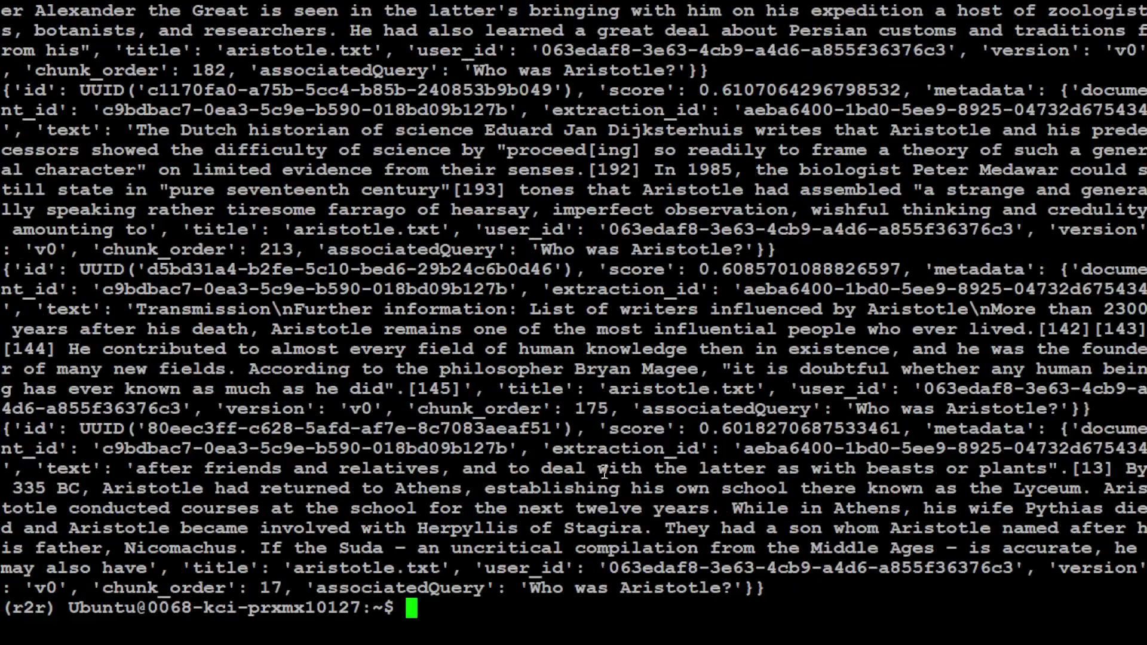
{"action": "left_click_drag", "start_coordinate": [103, 492], "coordinate": [750, 588]}
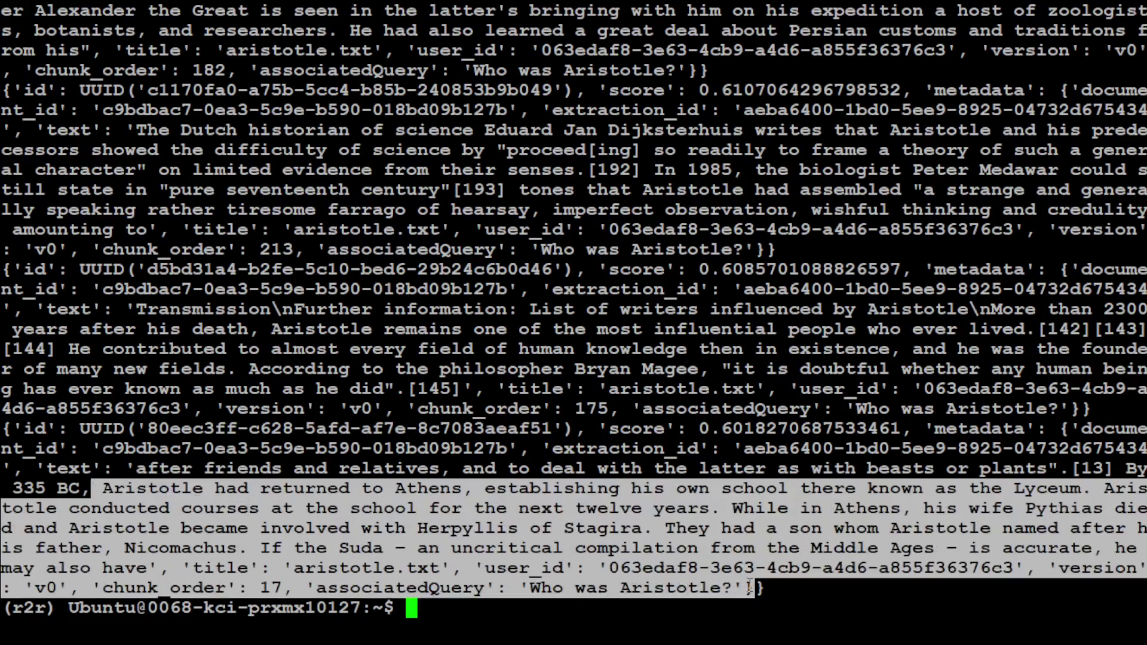
{"action": "double_click", "coordinate": [320, 588]}
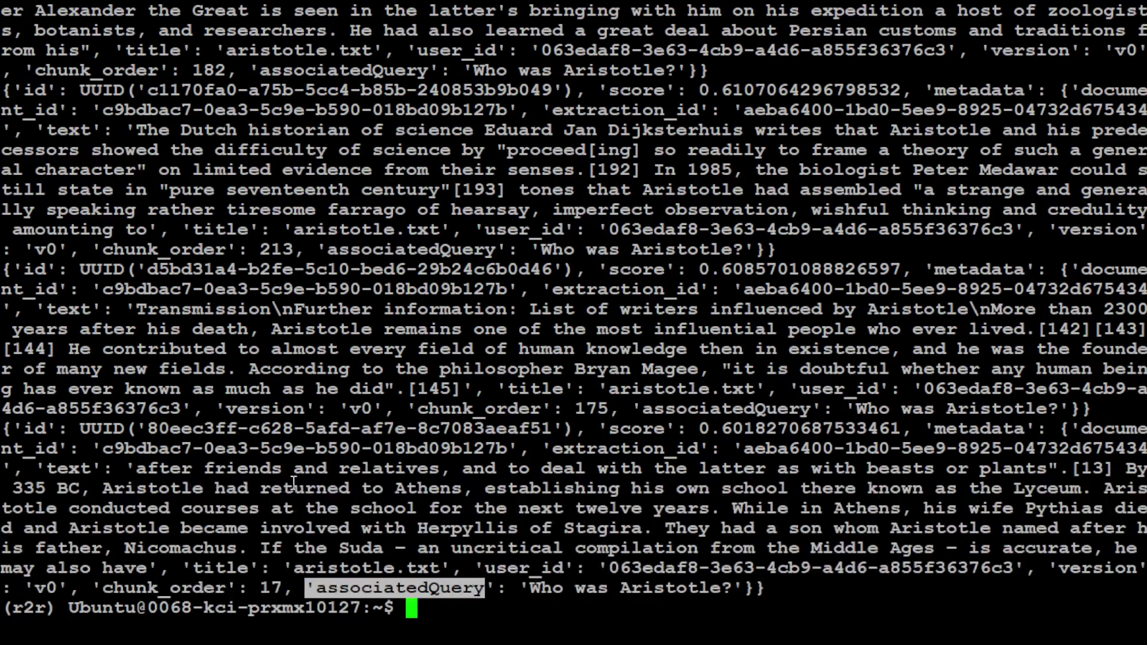
{"action": "left_click", "coordinate": [337, 482]}
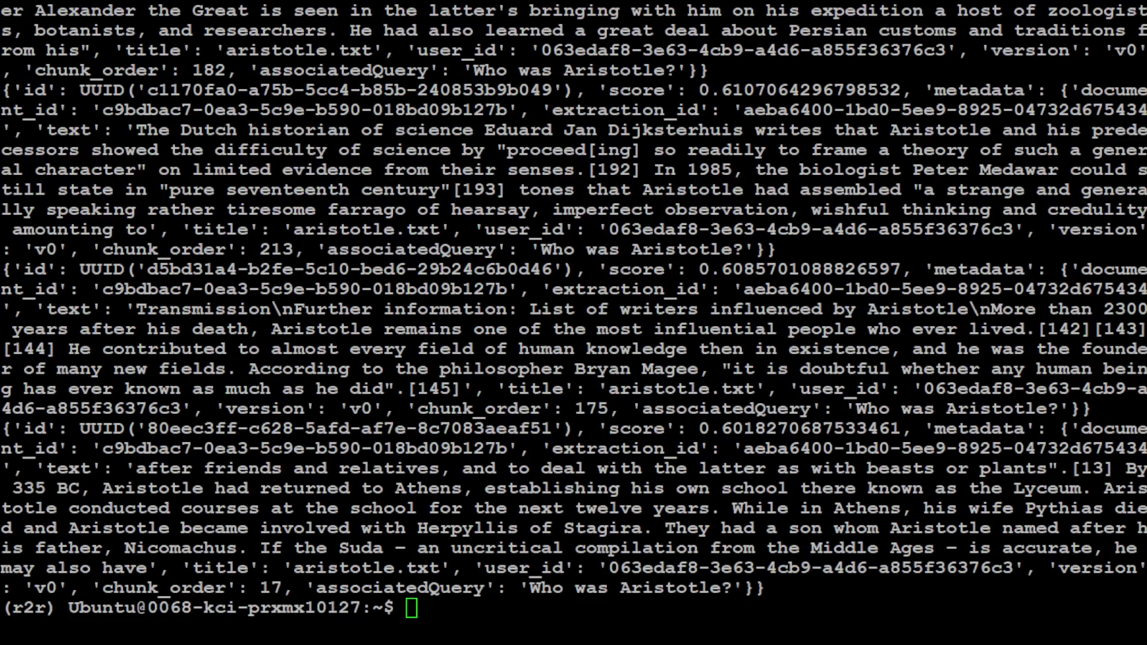
{"action": "left_click", "coordinate": [406, 357]}
{"action": "type", "text": "clear"}
{"action": "key", "text": "Return"}
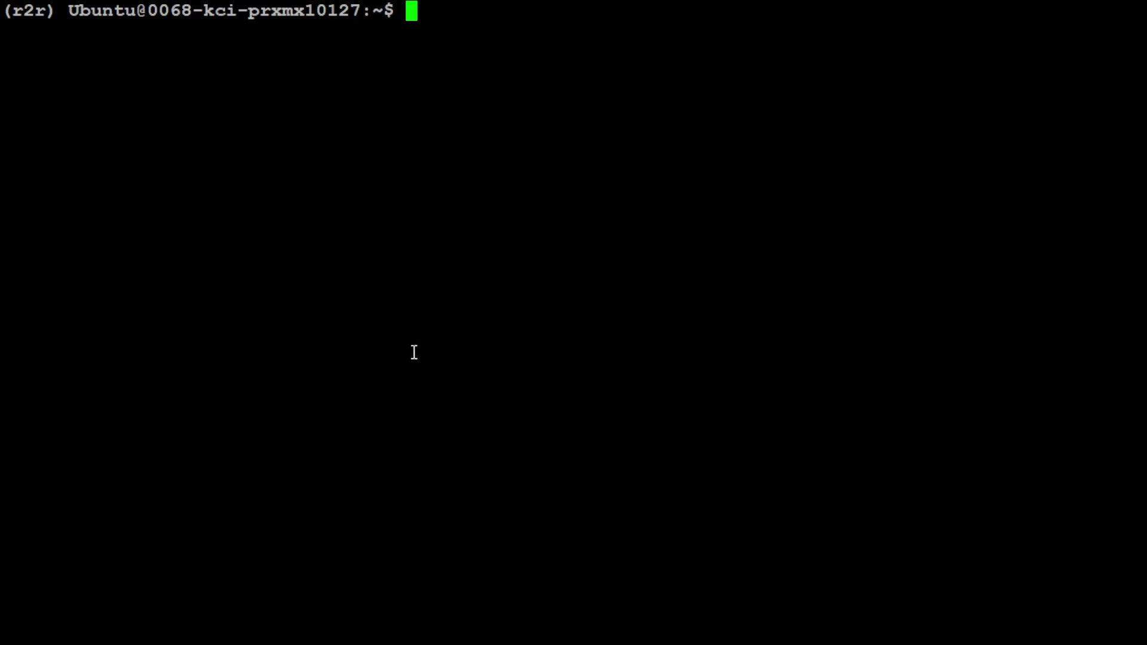
Step: Run the r2r.examples.quickstart rag command with the query "What was Ubers profit in 2020?", review the generated answer, and clear the terminal
{"action": "right_click", "coordinate": [414, 351]}
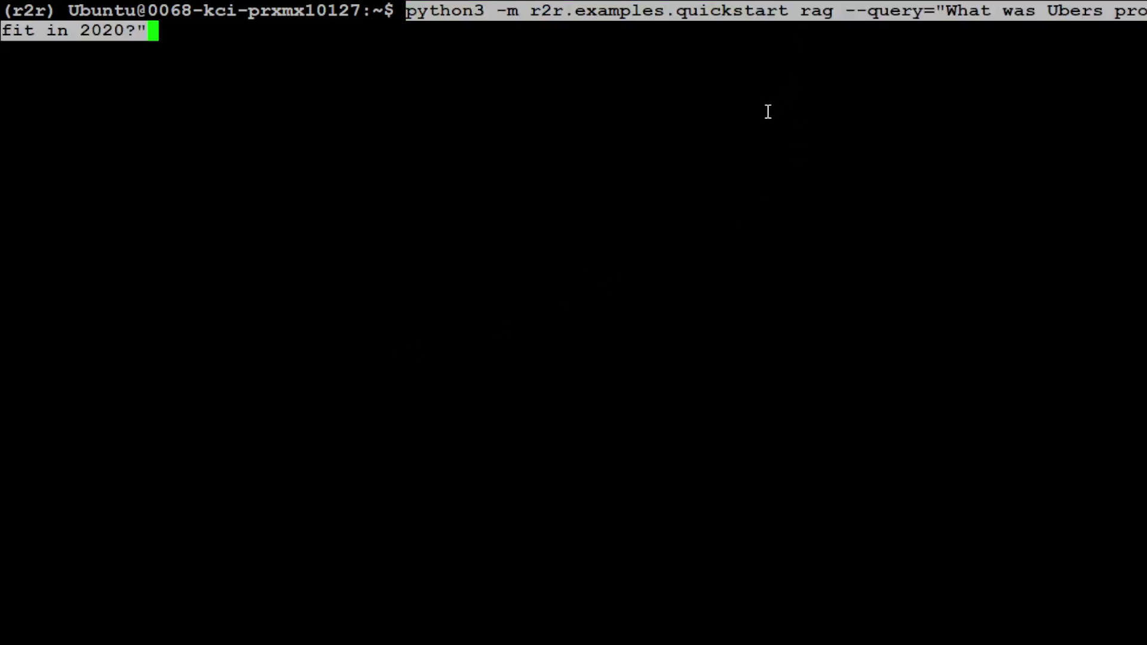
{"action": "key", "text": "Return"}
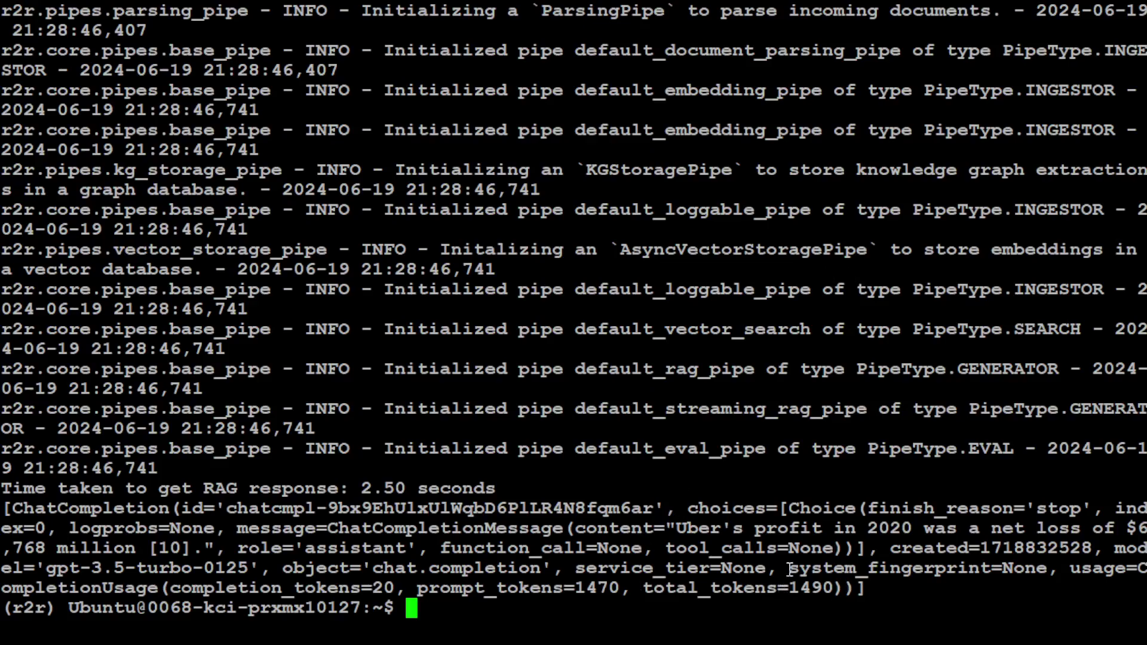
{"action": "left_click_drag", "start_coordinate": [532, 513], "coordinate": [749, 601]}
{"action": "left_click", "coordinate": [349, 438]}
{"action": "left_click_drag", "start_coordinate": [667, 528], "coordinate": [203, 551]}
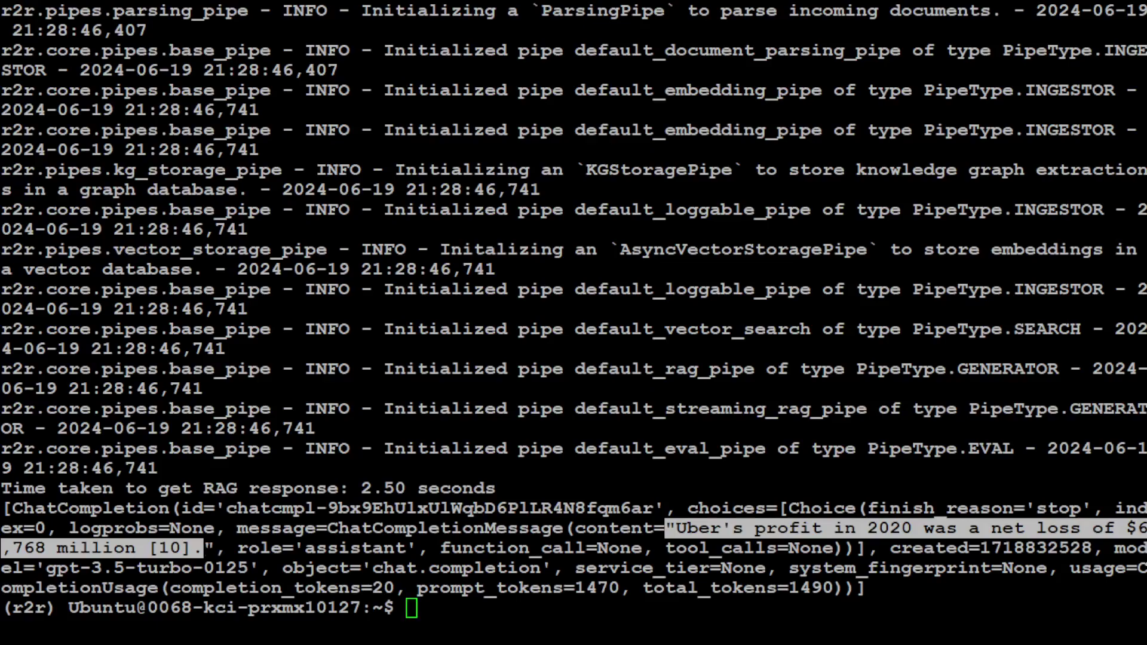
{"action": "left_click", "coordinate": [665, 270]}
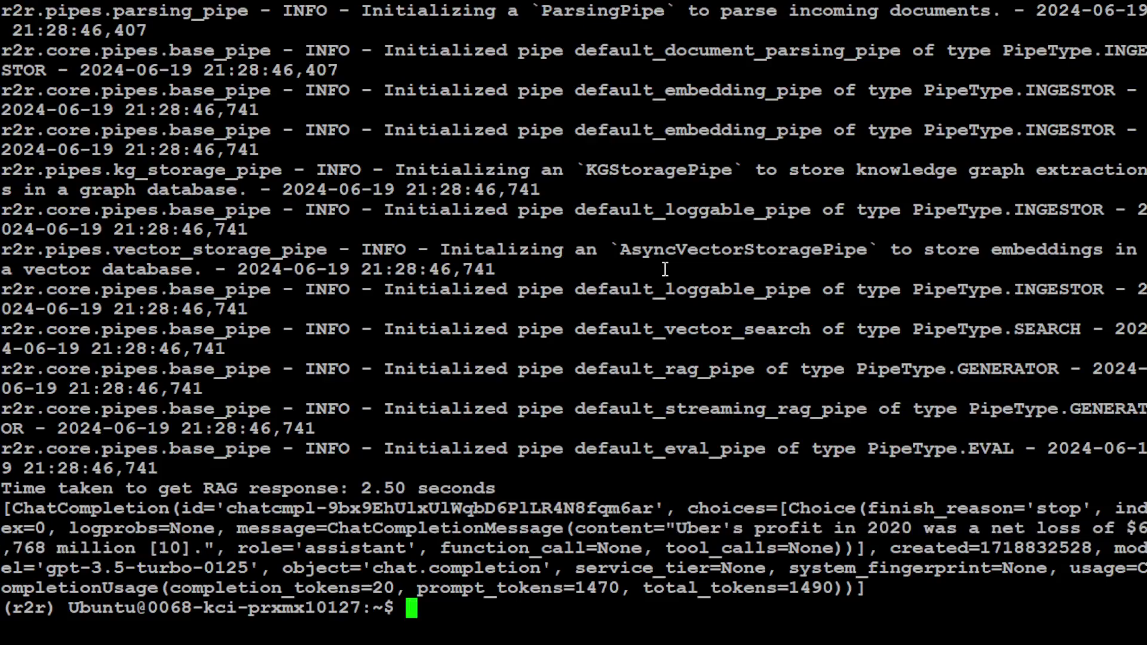
{"action": "type", "text": "clear"}
{"action": "key", "text": "Return"}
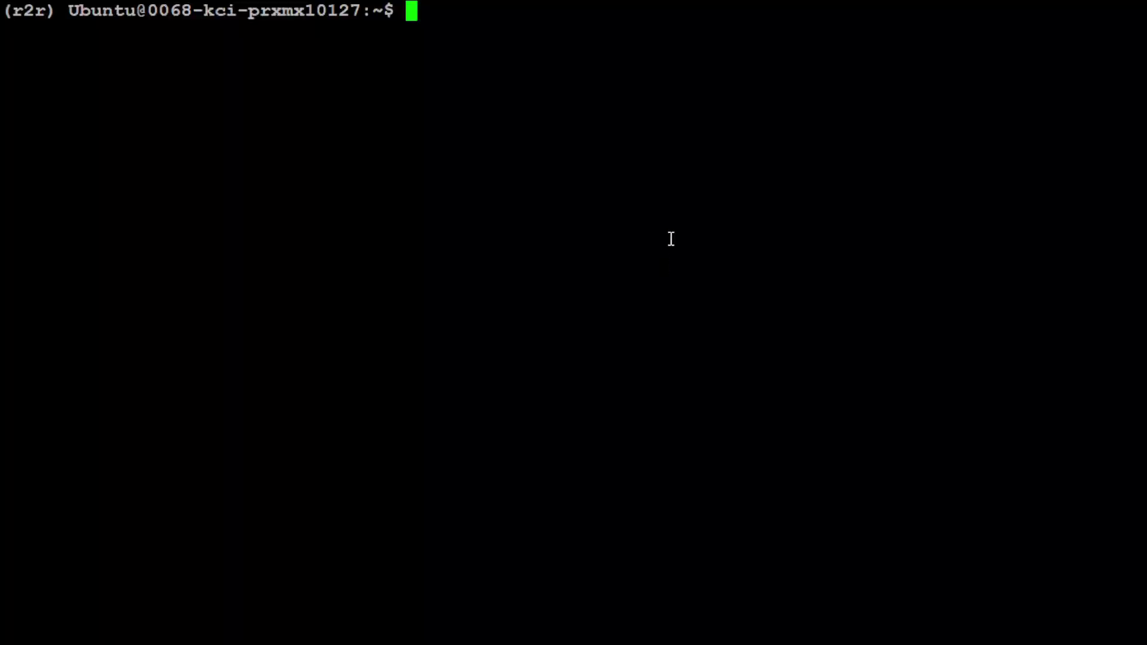
Step: Stream a RAG response to the query "What was Lyfts profit in 2020?" with the R2R quickstart, and clear the terminal
{"action": "right_click", "coordinate": [672, 238]}
{"action": "key", "text": "Return"}
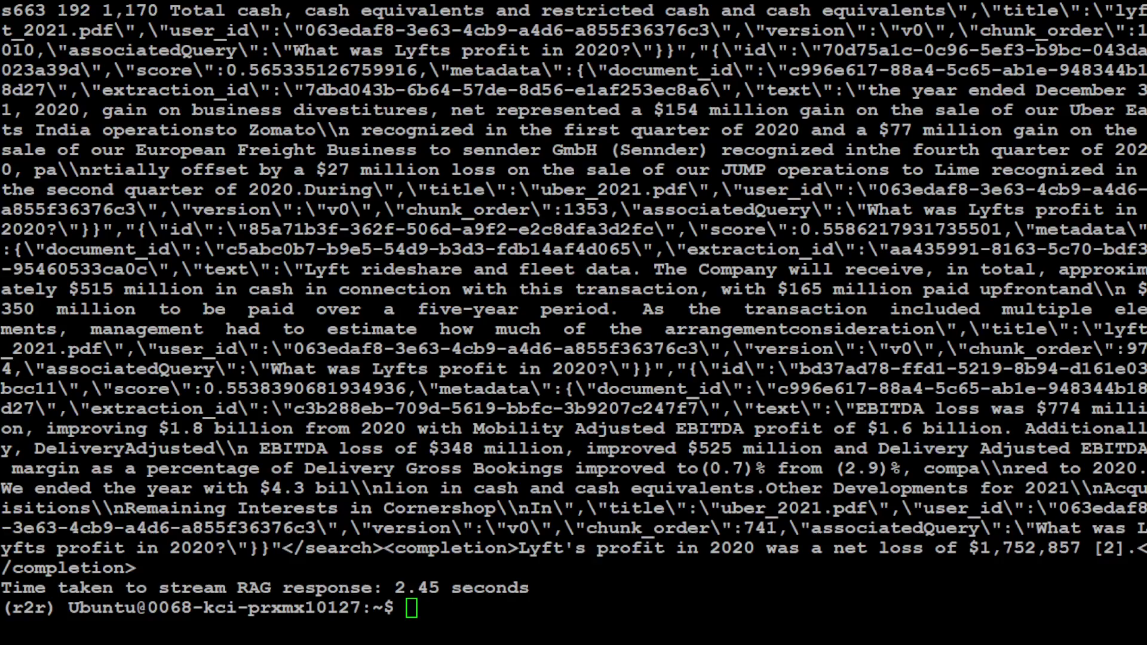
{"action": "left_click", "coordinate": [320, 461]}
{"action": "left_click", "coordinate": [451, 240]}
{"action": "type", "text": "clear"}
{"action": "key", "text": "Return"}
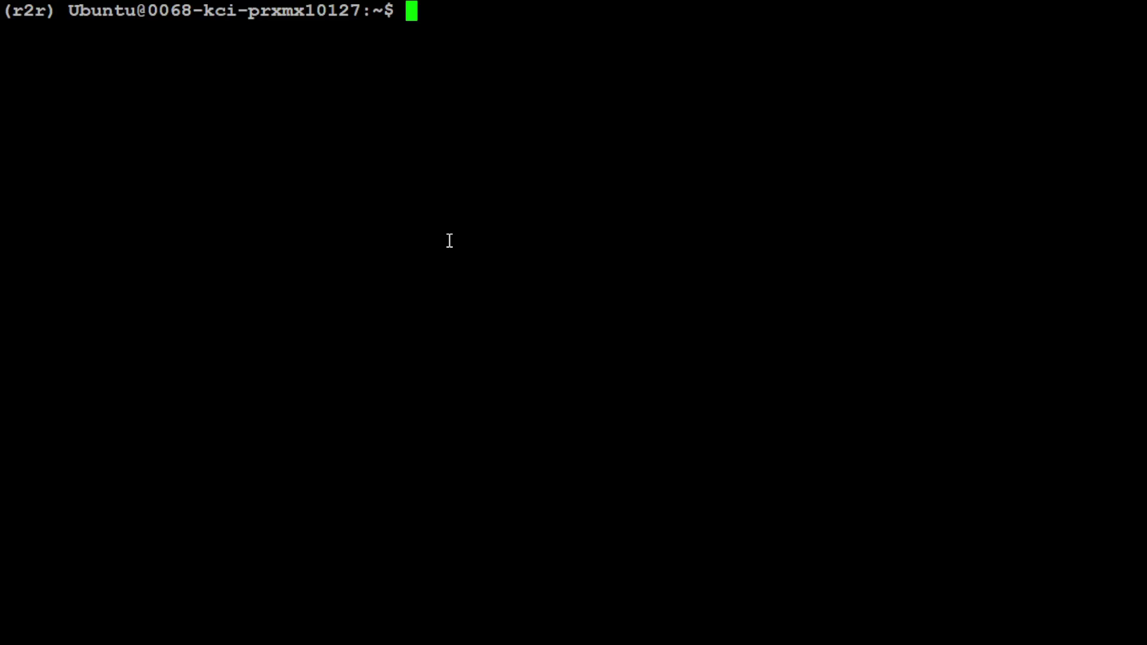
Step: Update the ingested documents with python3 -m r2r.examples.quickstart update_as_files and check the updated document's title in the log
{"action": "right_click", "coordinate": [465, 239]}
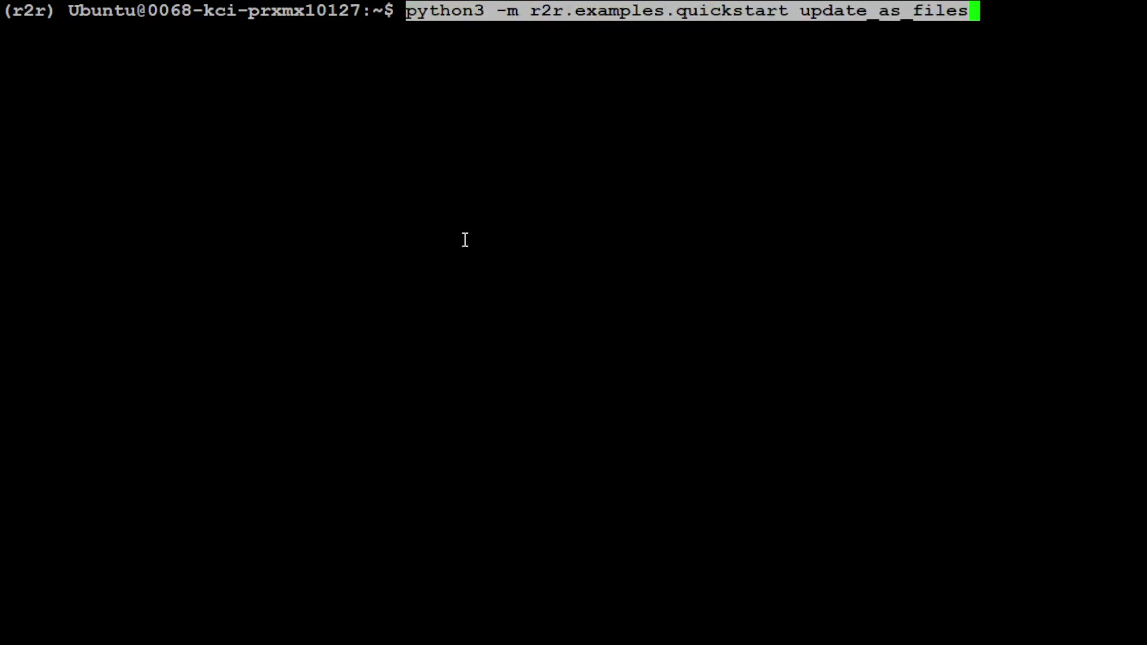
{"action": "key", "text": "Return"}
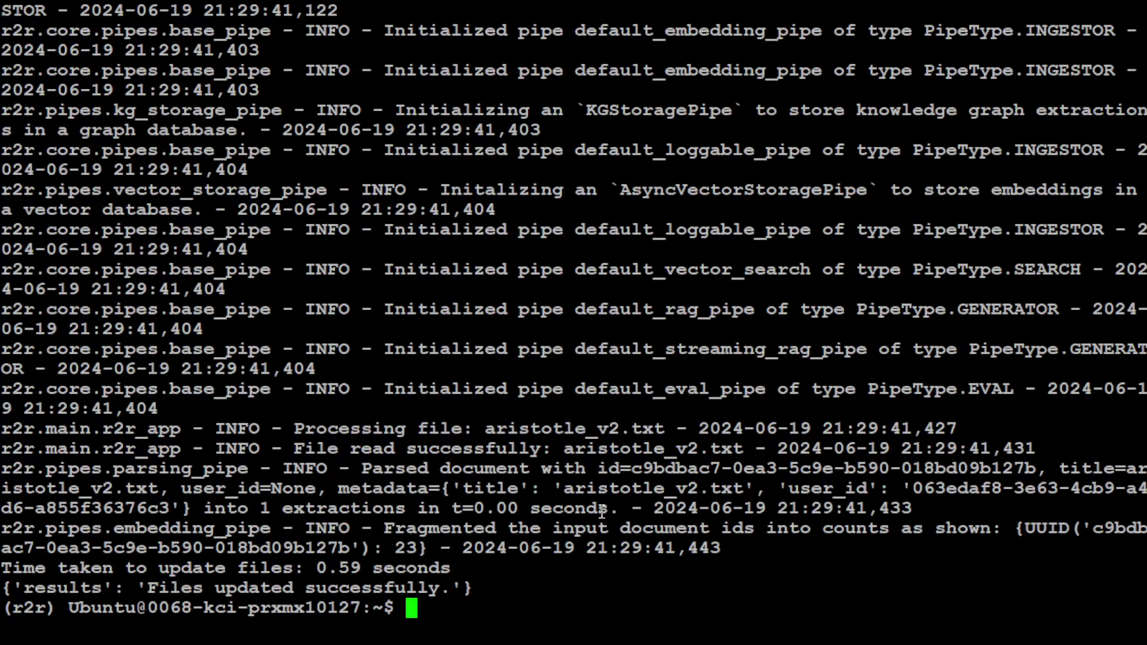
{"action": "left_click_drag", "start_coordinate": [564, 488], "coordinate": [743, 488]}
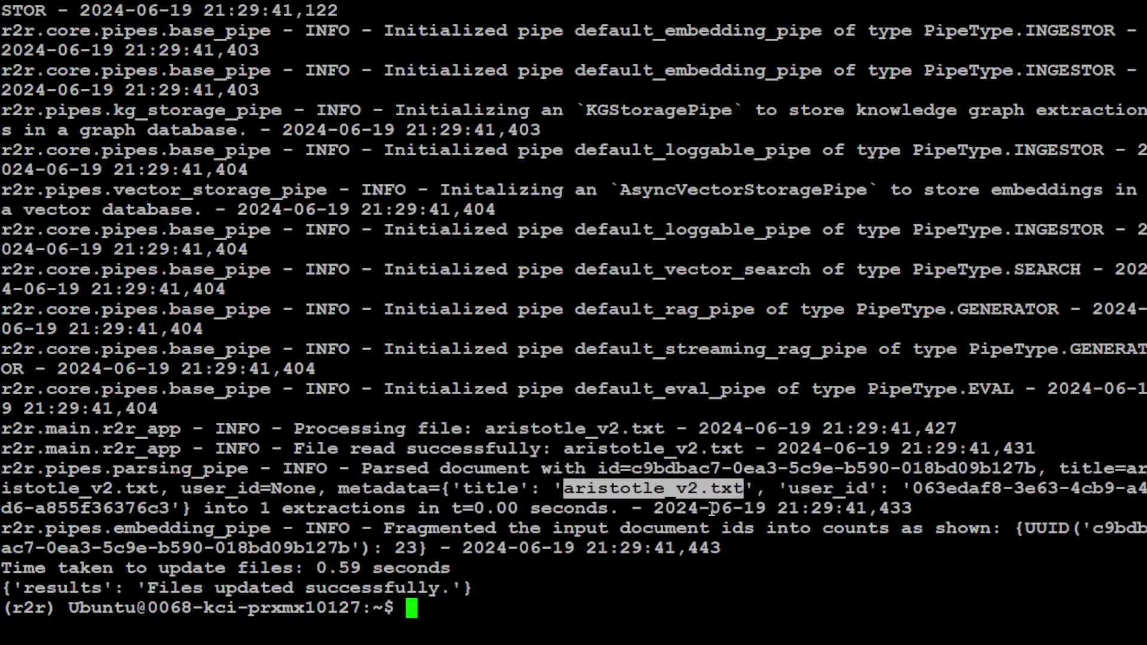